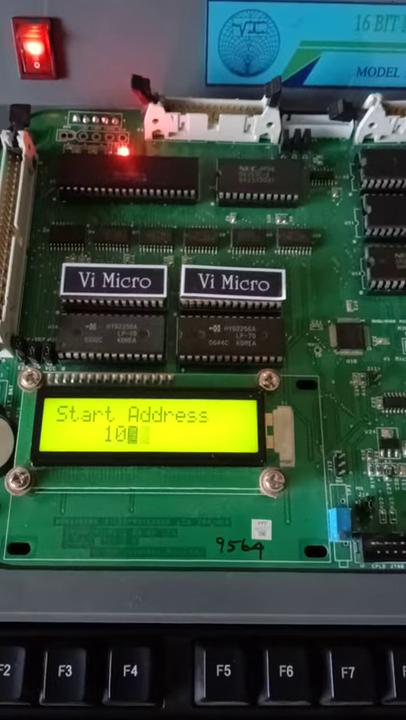
{"action": "type", "text": "00"}
Step: List the program from 1000, stepping past MOV BX,1300, MOV BP,1400 and MOV DI,1500
{"action": "key", "text": "Return"}
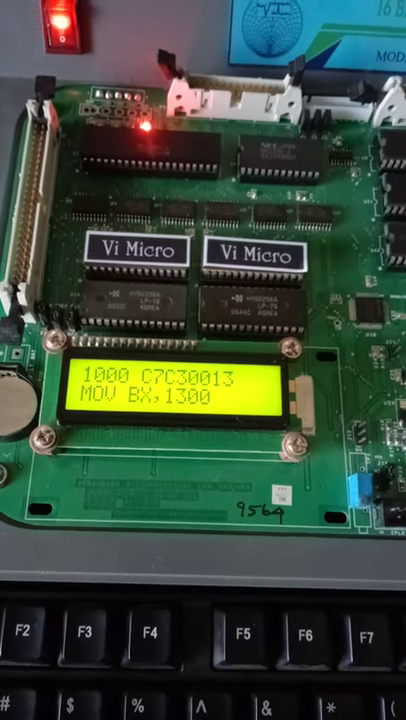
{"action": "key", "text": "Return"}
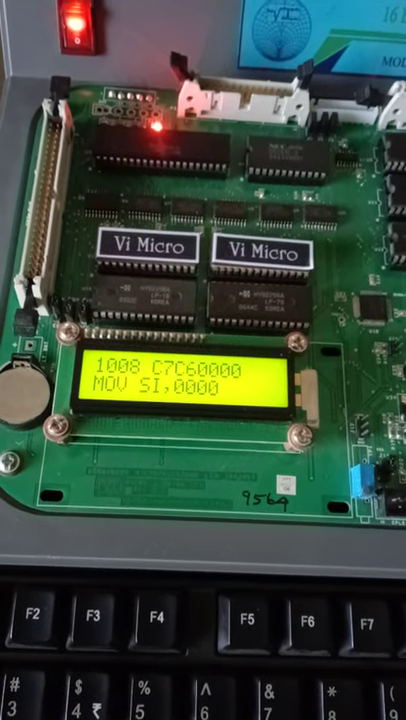
{"action": "type", "text": "AL,[BX+SI]"}
{"action": "key", "text": "Return"}
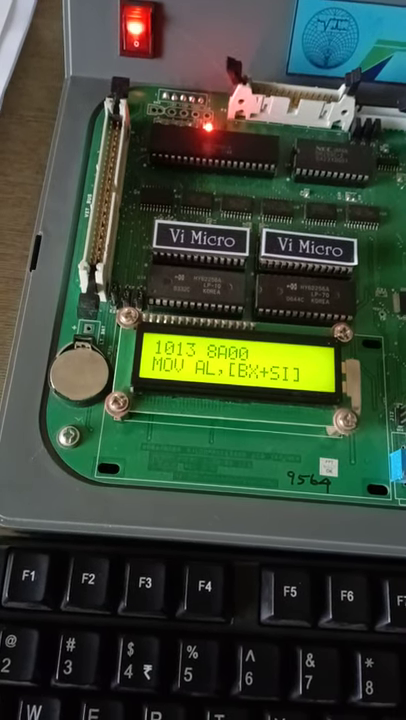
{"action": "key", "text": "Return"}
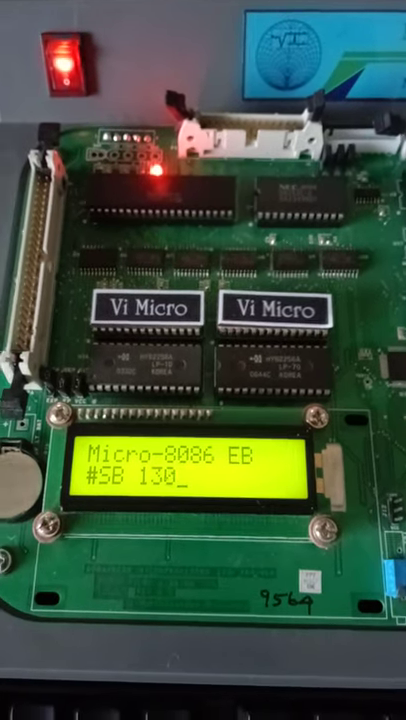
{"action": "type", "text": "0"}
Step: Enter first-matrix bytes from 1300, storing 01 at 1301 and 10 at 1302
{"action": "key", "text": "Return"}
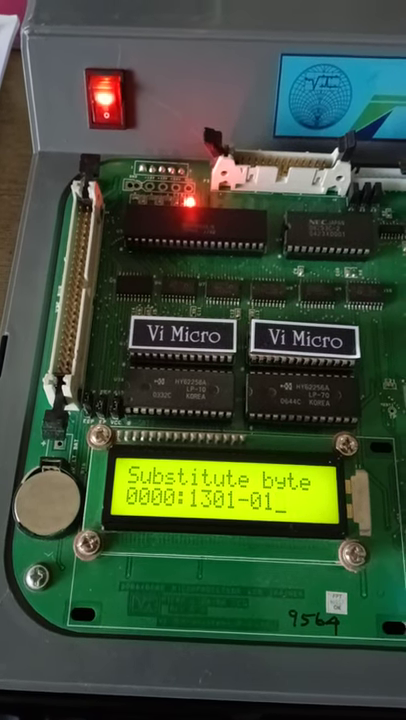
{"action": "type", "text": "01"}
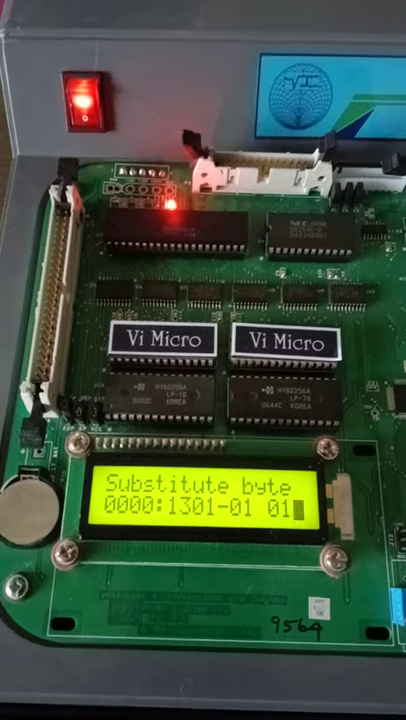
{"action": "type", "text": "2-1"}
{"action": "key", "text": "Return"}
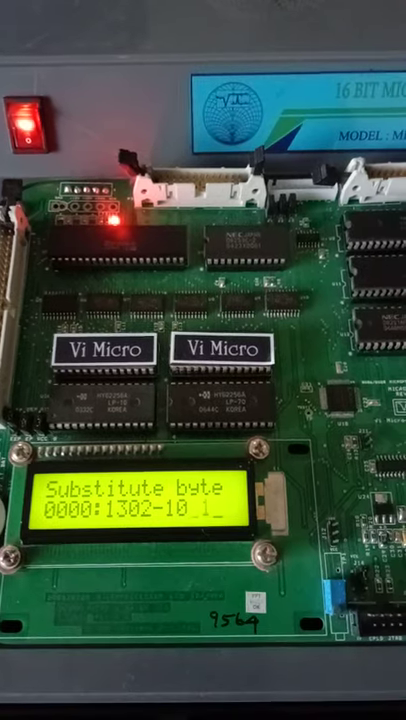
{"action": "type", "text": "0"}
{"action": "key", "text": "Return"}
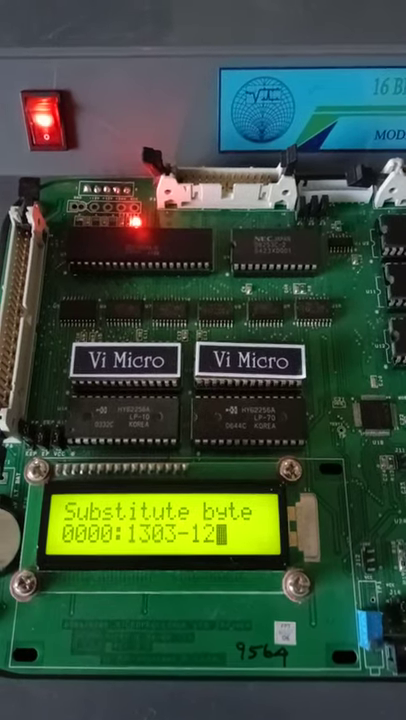
{"action": "type", "text": "15"}
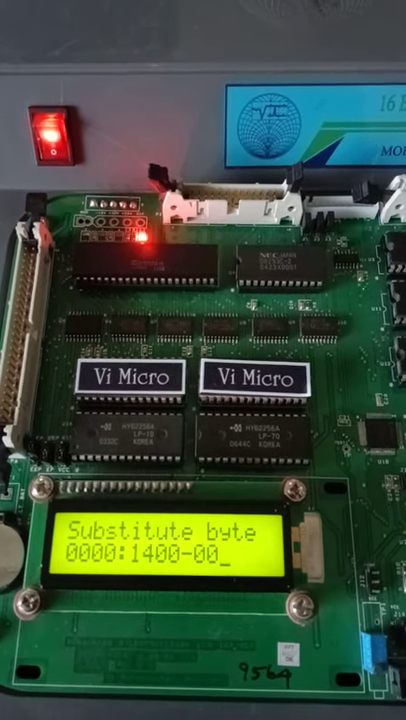
Step: Store second-matrix bytes through 1408, including 40 at 1403, 02 at 1406, 06 at 1407
{"action": "key", "text": "Return"}
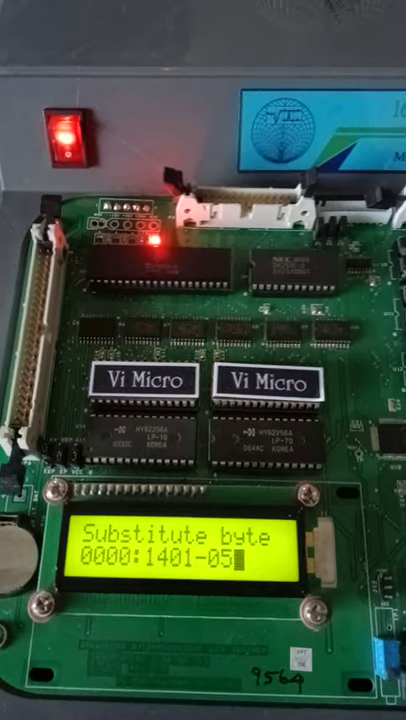
{"action": "type", "text": "04"}
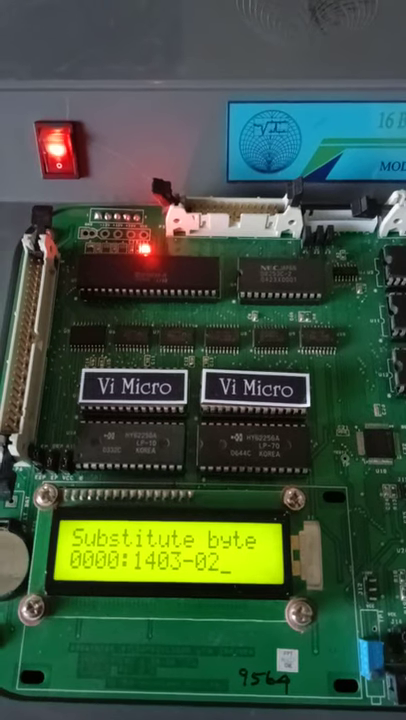
{"action": "type", "text": "40"}
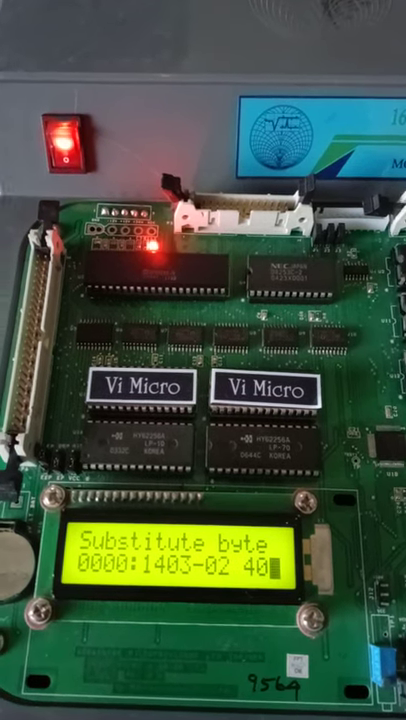
{"action": "key", "text": "Return"}
{"action": "type", "text": "80"}
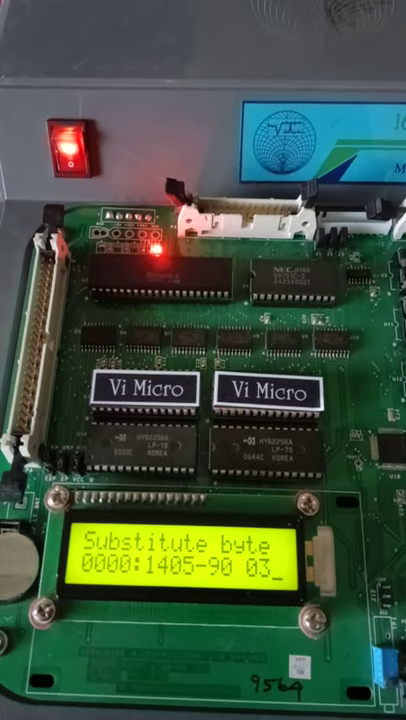
{"action": "key", "text": "Return"}
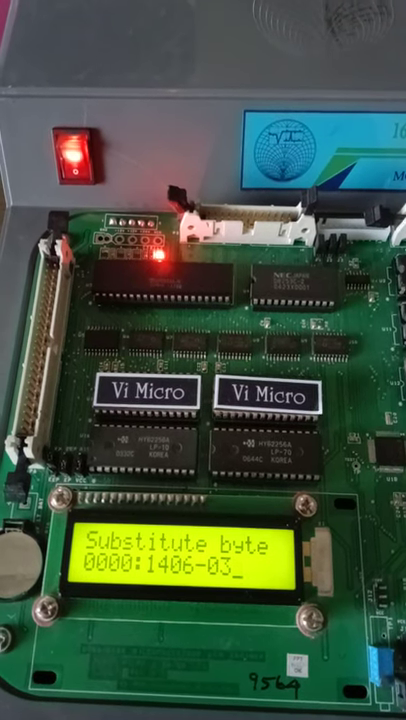
{"action": "type", "text": "0"}
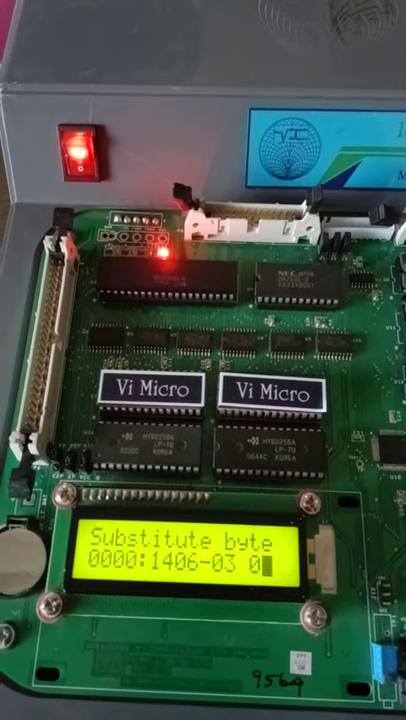
{"action": "type", "text": "2"}
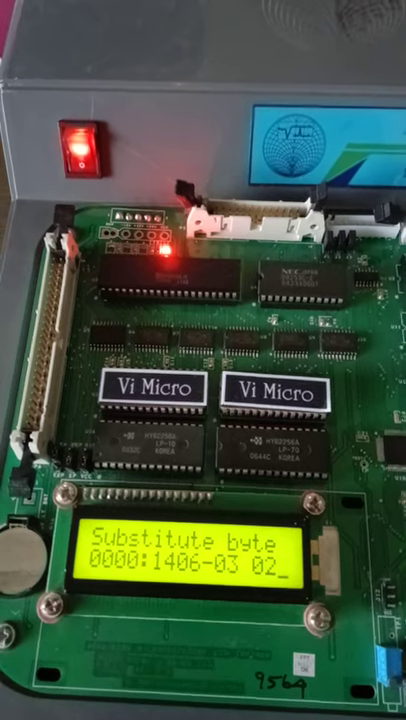
{"action": "key", "text": "Return"}
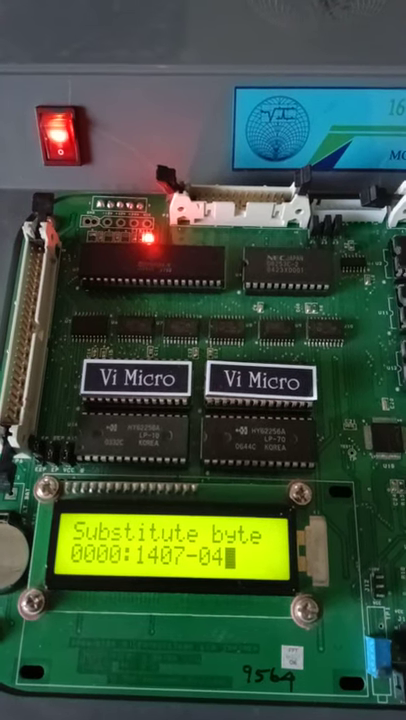
{"action": "type", "text": "0"}
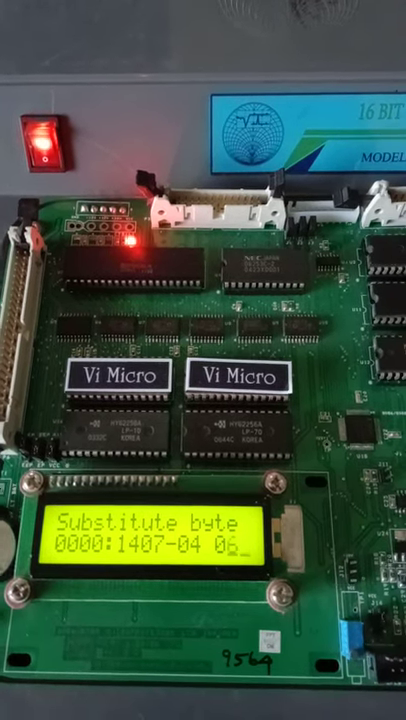
{"action": "type", "text": "6"}
{"action": "key", "text": "Return"}
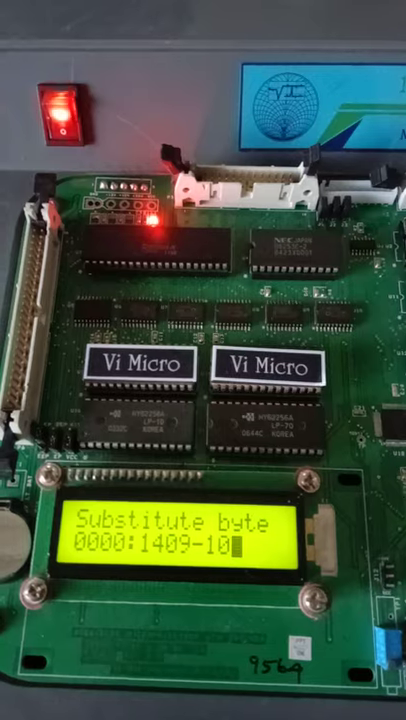
{"action": "key", "text": "Escape"}
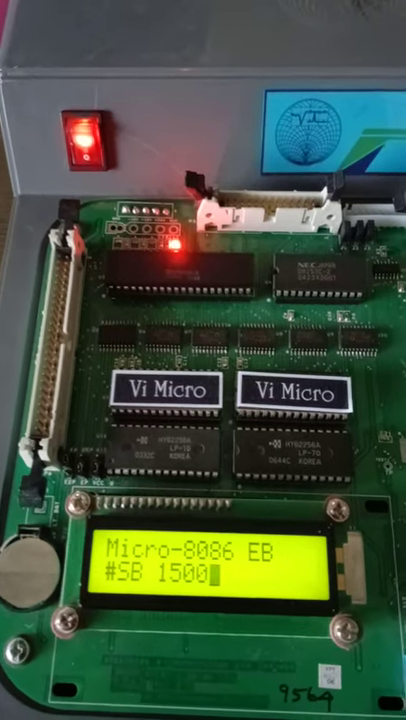
{"action": "key", "text": "Return"}
{"action": "key", "text": "Return"}
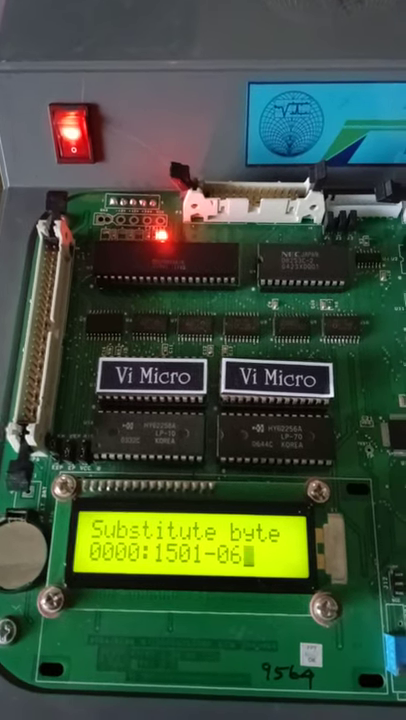
{"action": "key", "text": "Return"}
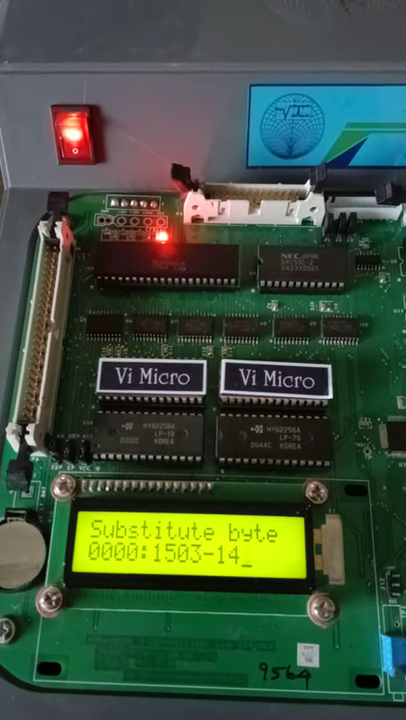
{"action": "key", "text": "Return"}
{"action": "key", "text": "Return"}
{"action": "key", "text": "Return"}
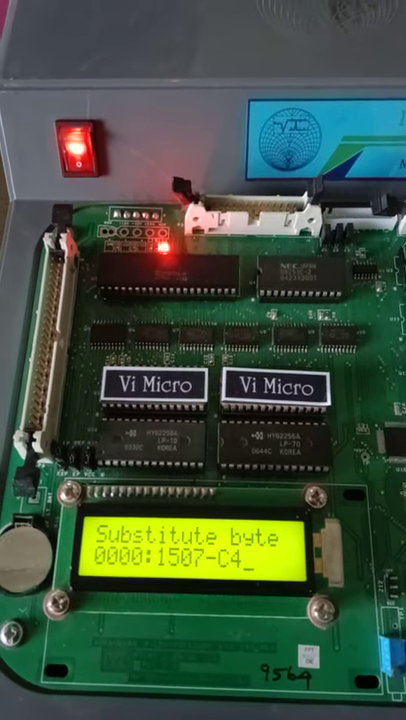
{"action": "key", "text": "Return"}
{"action": "key", "text": "Return"}
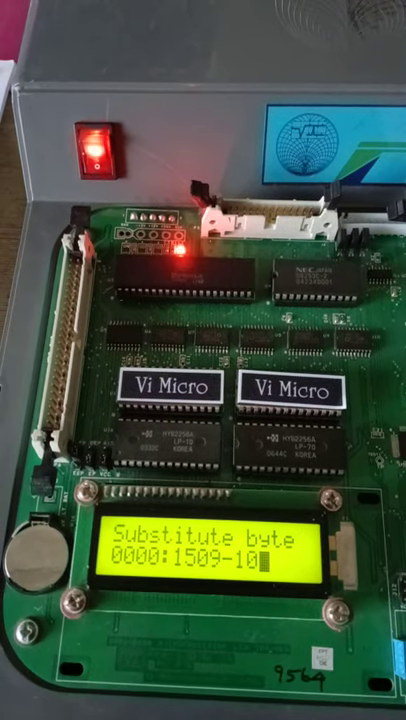
{"action": "key", "text": "Escape"}
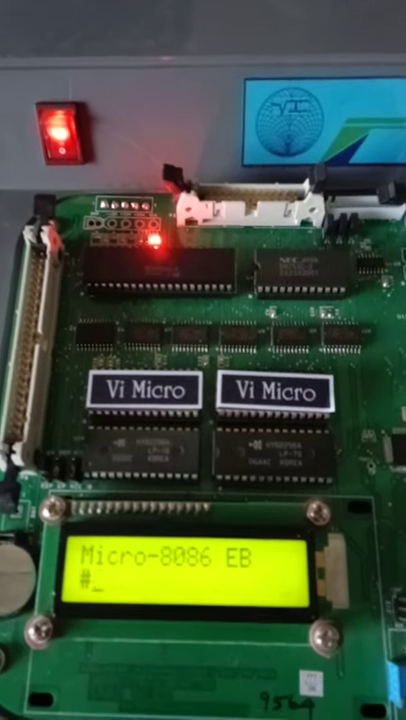
{"action": "type", "text": "SB 1"}
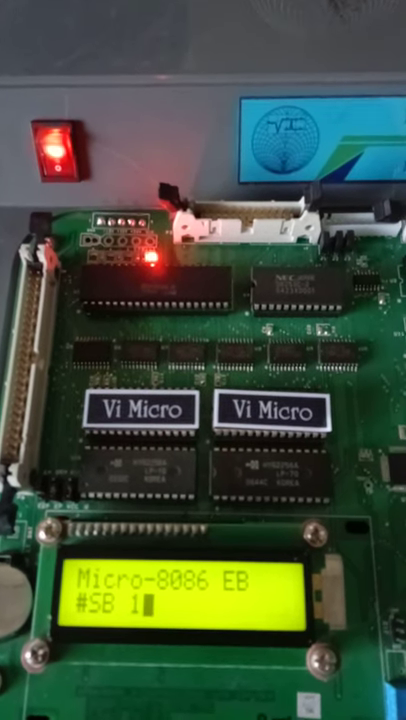
{"action": "type", "text": "500"}
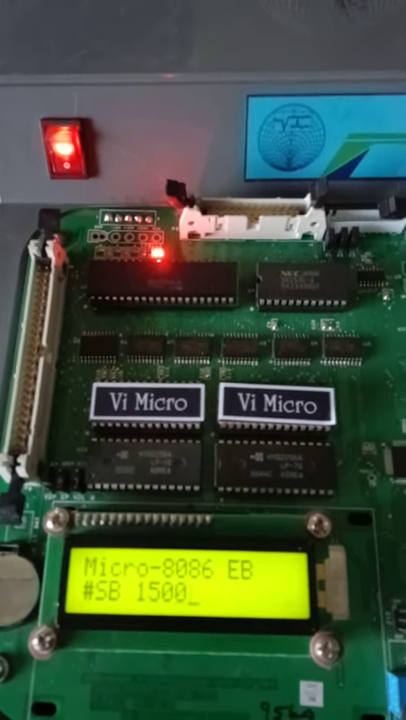
Step: Open memory at 1500 with SB and step forward through the result bytes
{"action": "key", "text": "Return"}
{"action": "key", "text": "Return"}
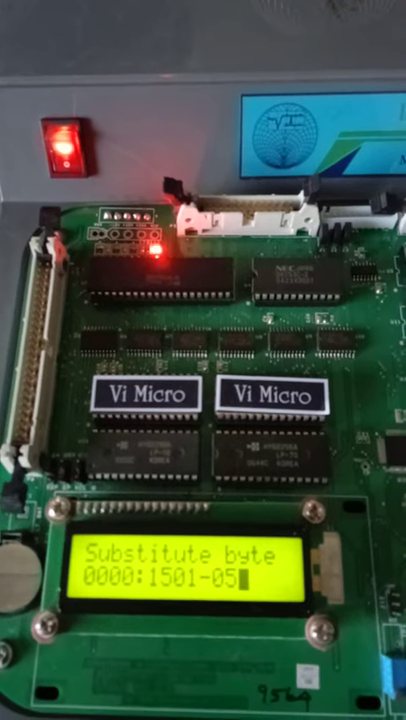
{"action": "key", "text": "Return"}
{"action": "key", "text": "Return"}
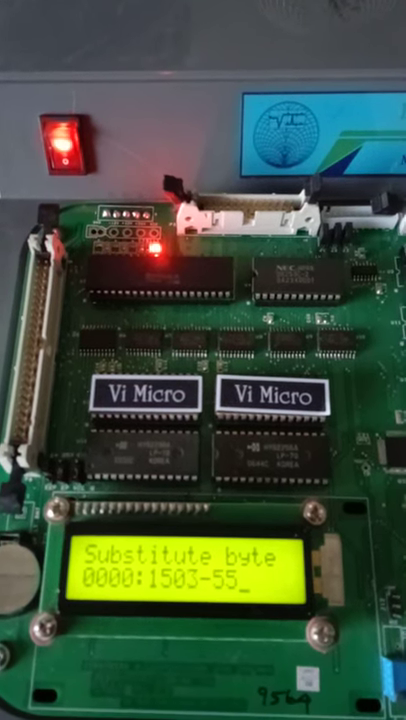
{"action": "key", "text": "Return"}
{"action": "key", "text": "Return"}
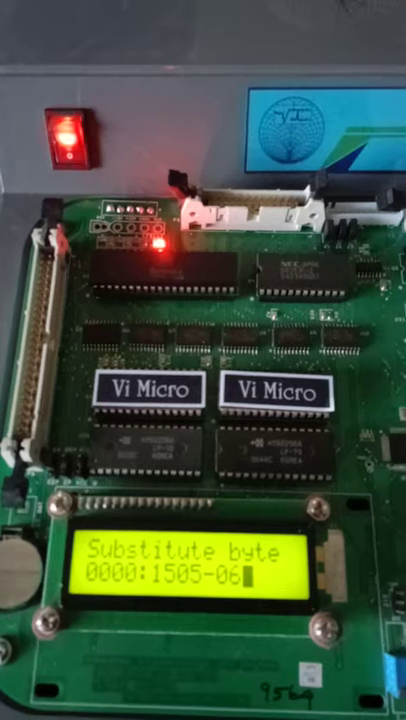
{"action": "key", "text": "Return"}
{"action": "key", "text": "Return"}
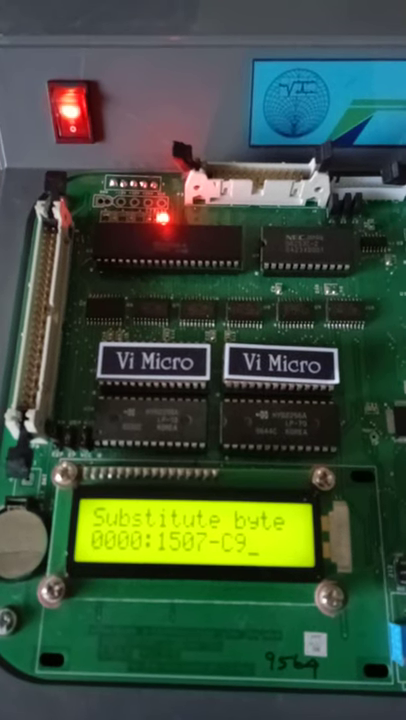